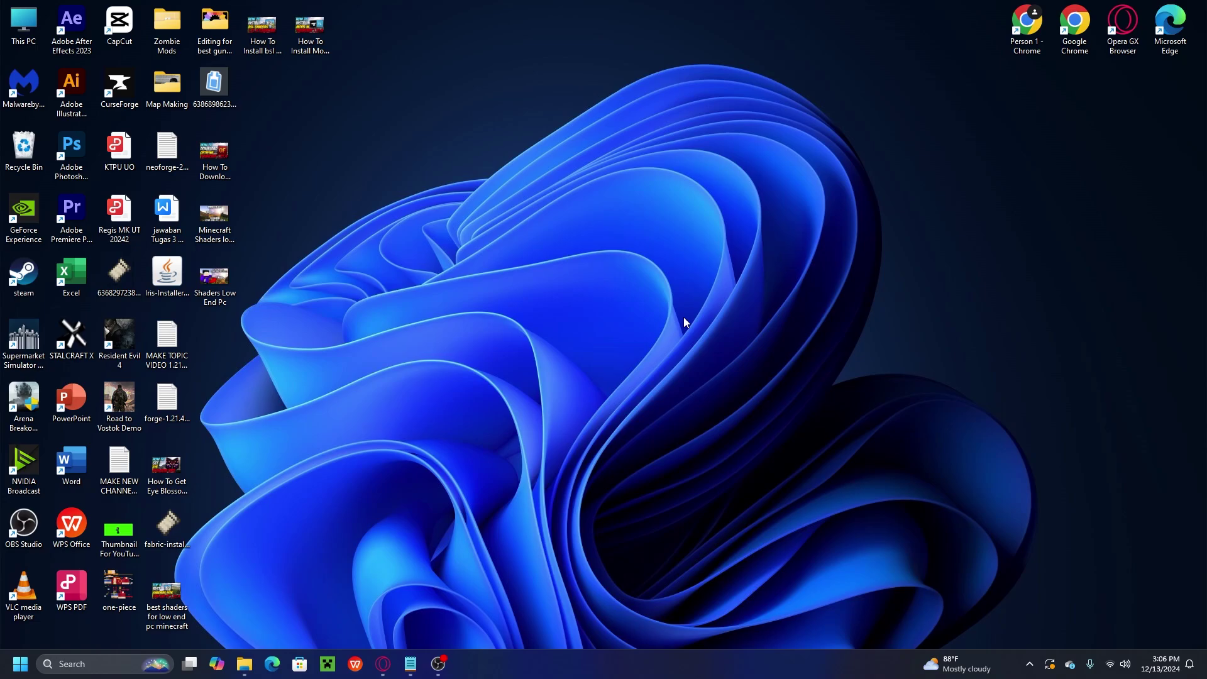
Bring up Opera GX's Google results for mcpedl and open the MCPEDL home page in a new tab
left_click(382, 663)
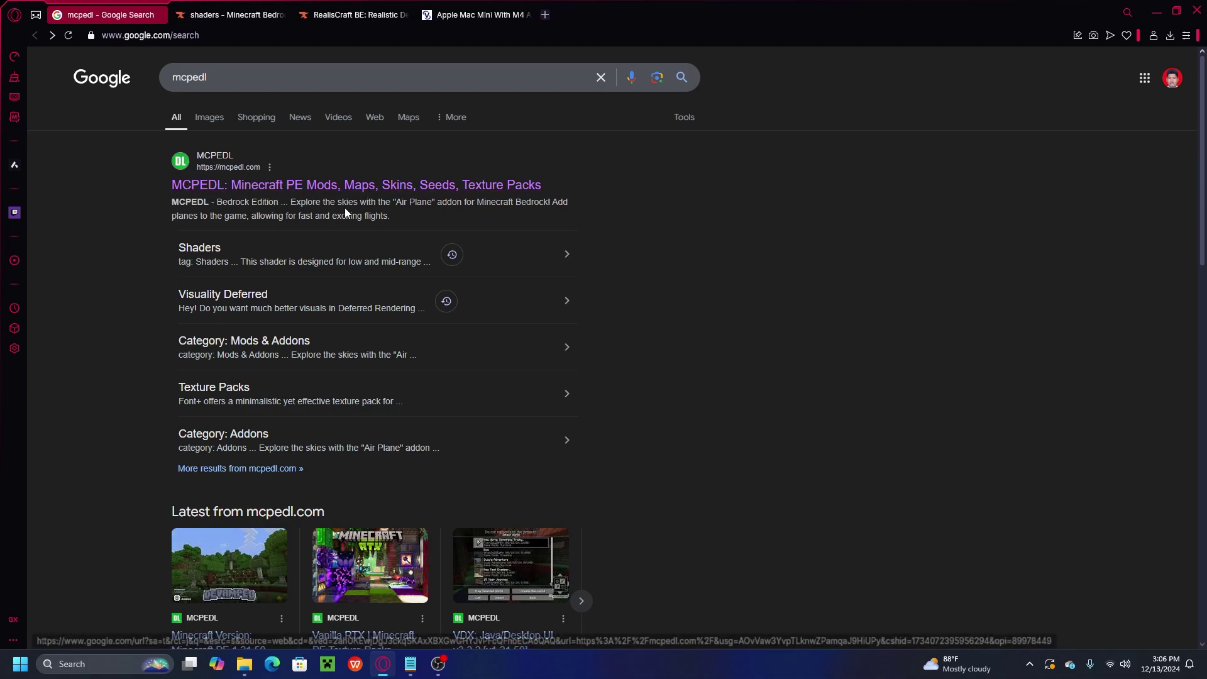
left_click(299, 183)
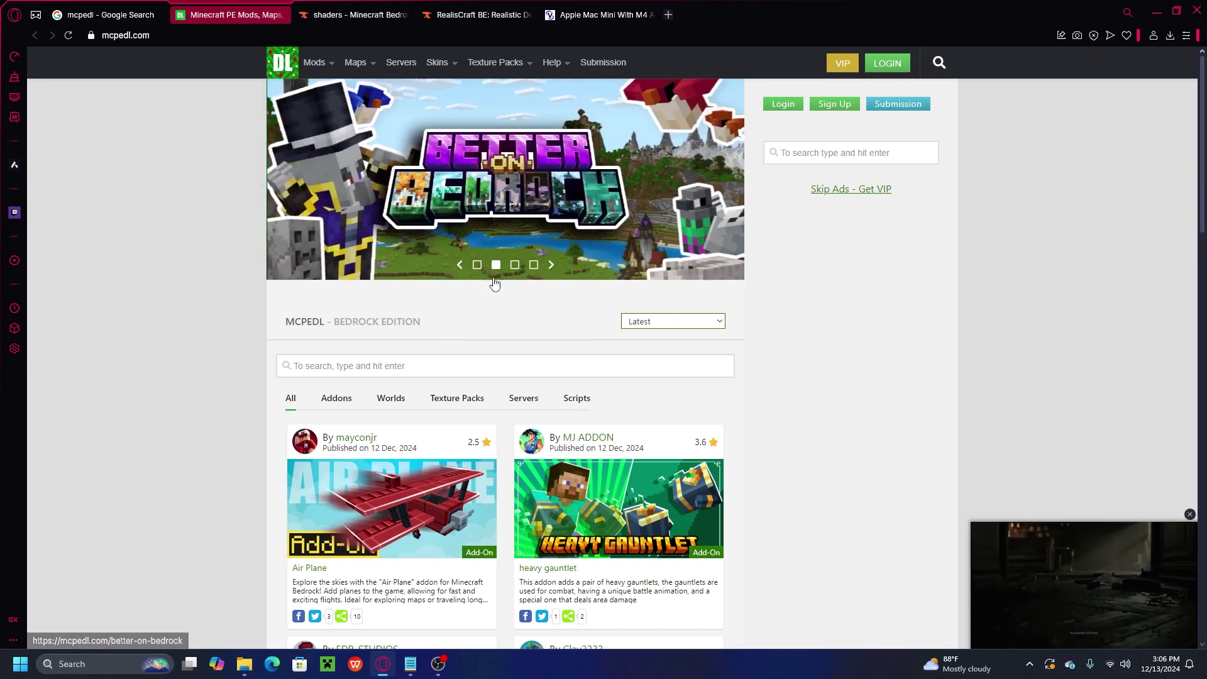
Go to page 2 of MCPEDL's Texture Packs > Shaders listing
mouse_move(493, 64)
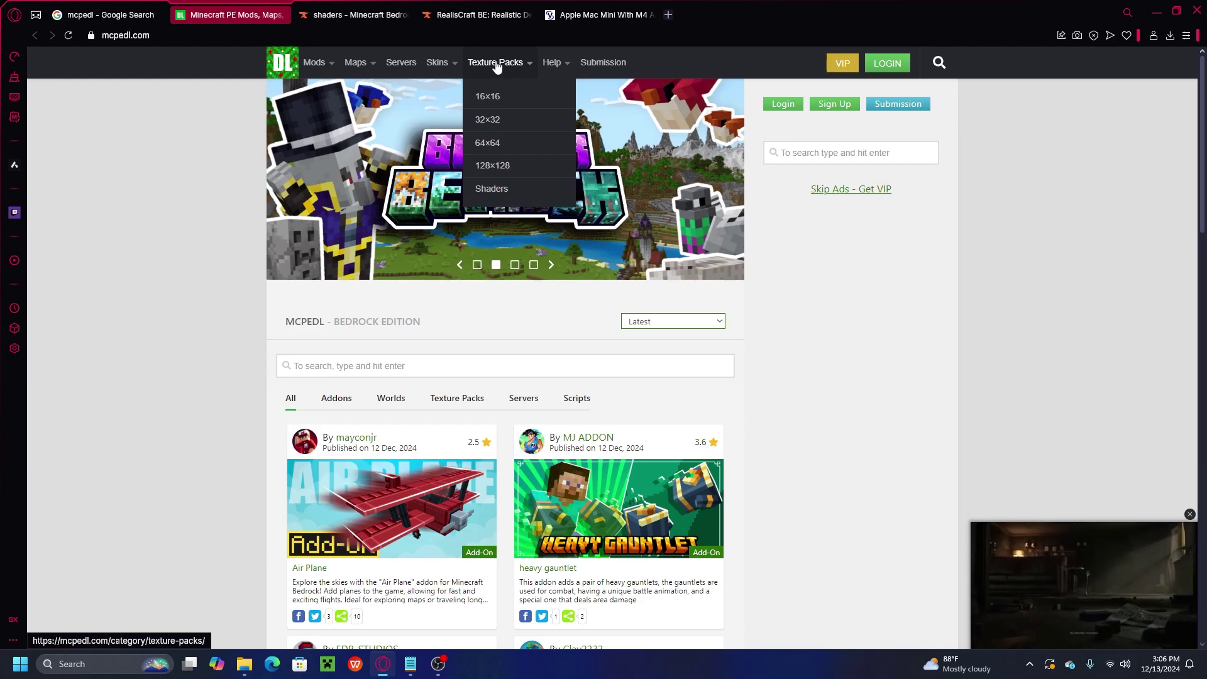
left_click(491, 189)
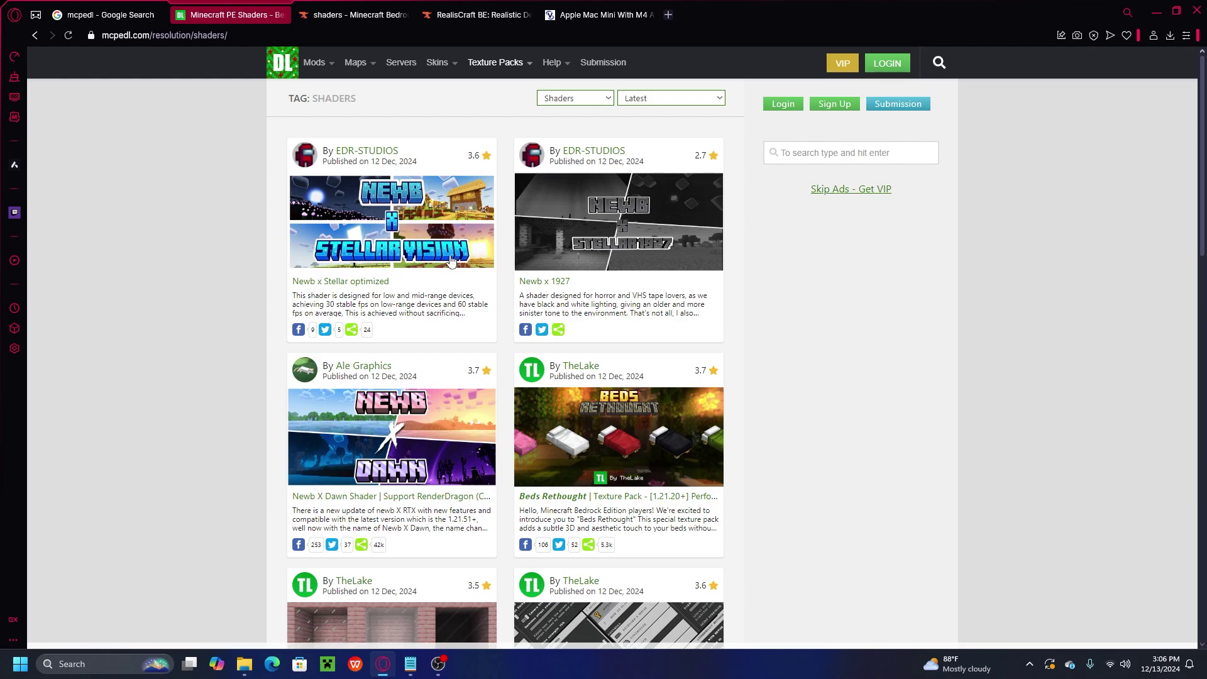
scroll(617, 314, "down", 7)
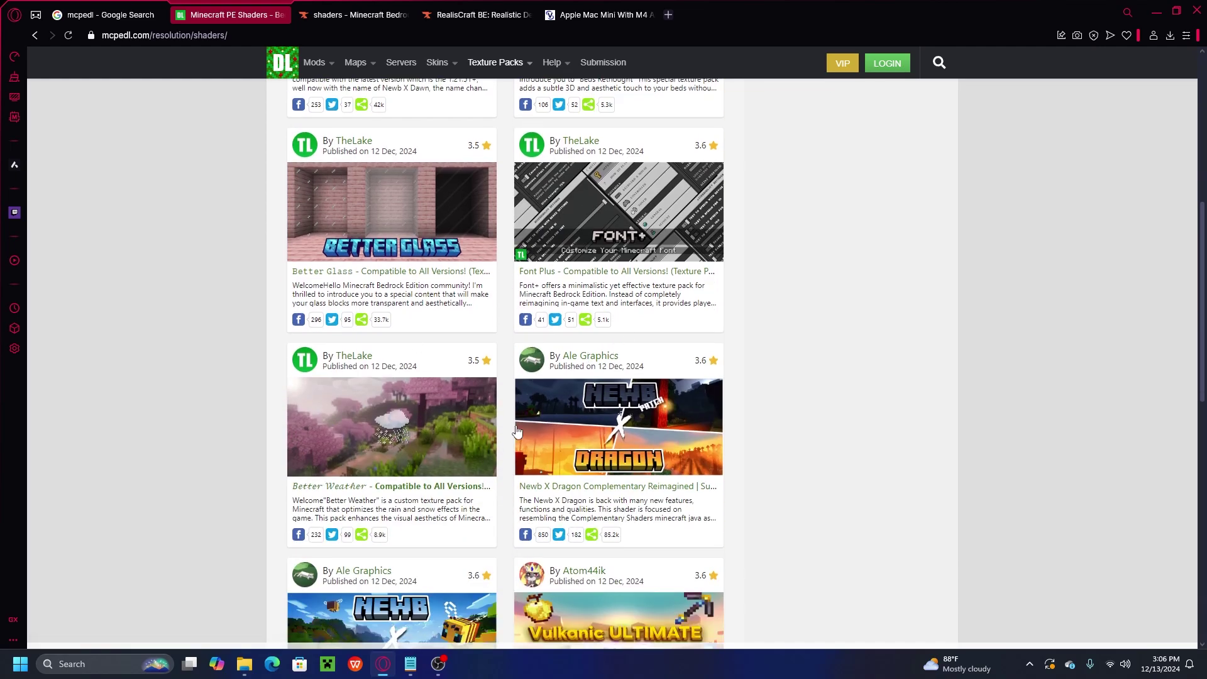
scroll(457, 438, "down", 8)
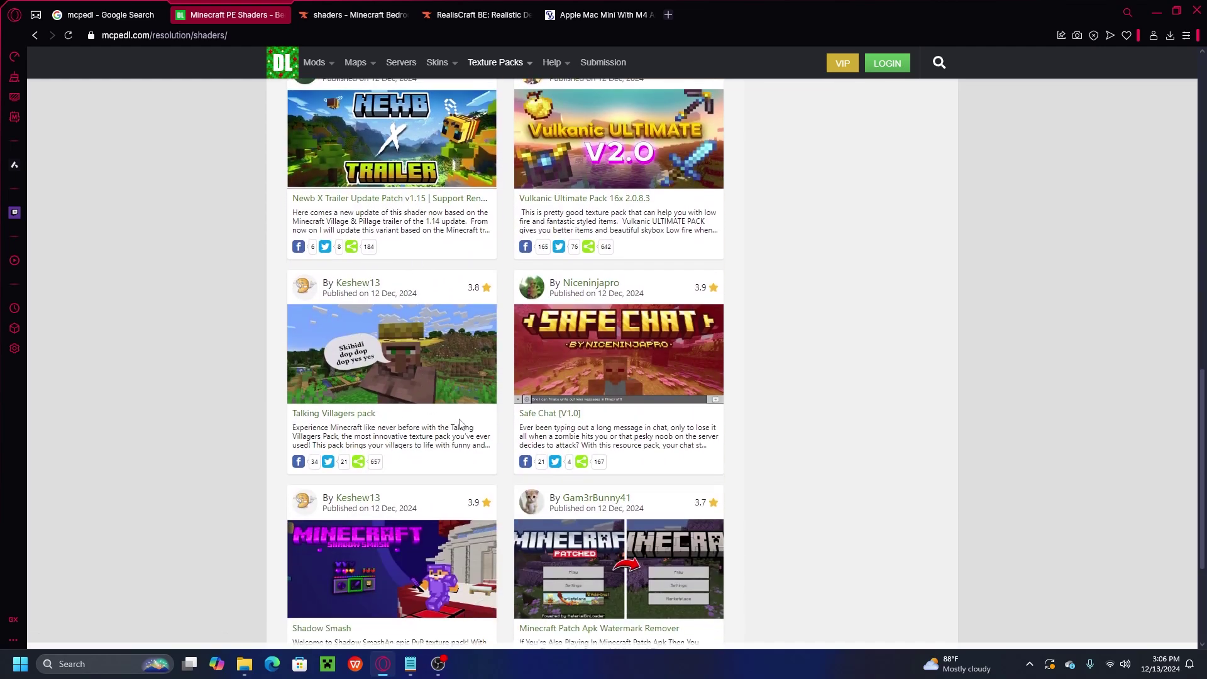
scroll(459, 422, "down", 4)
scroll(427, 412, "up", 10)
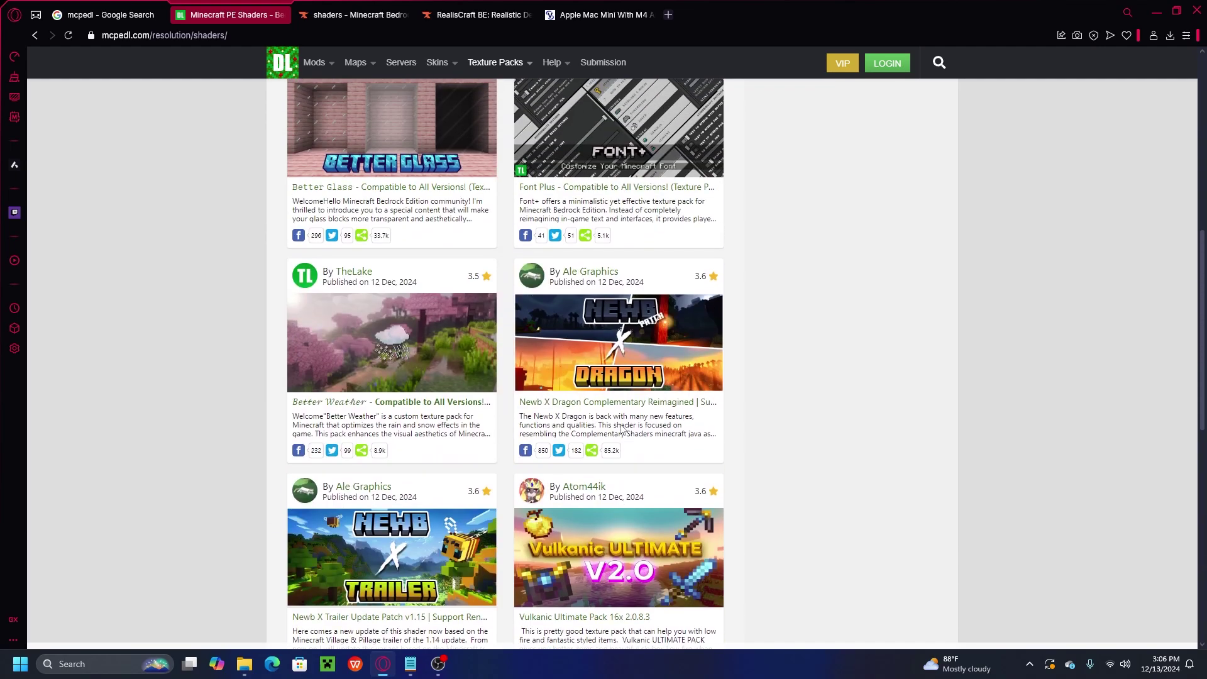
scroll(477, 355, "down", 10)
left_click(695, 498)
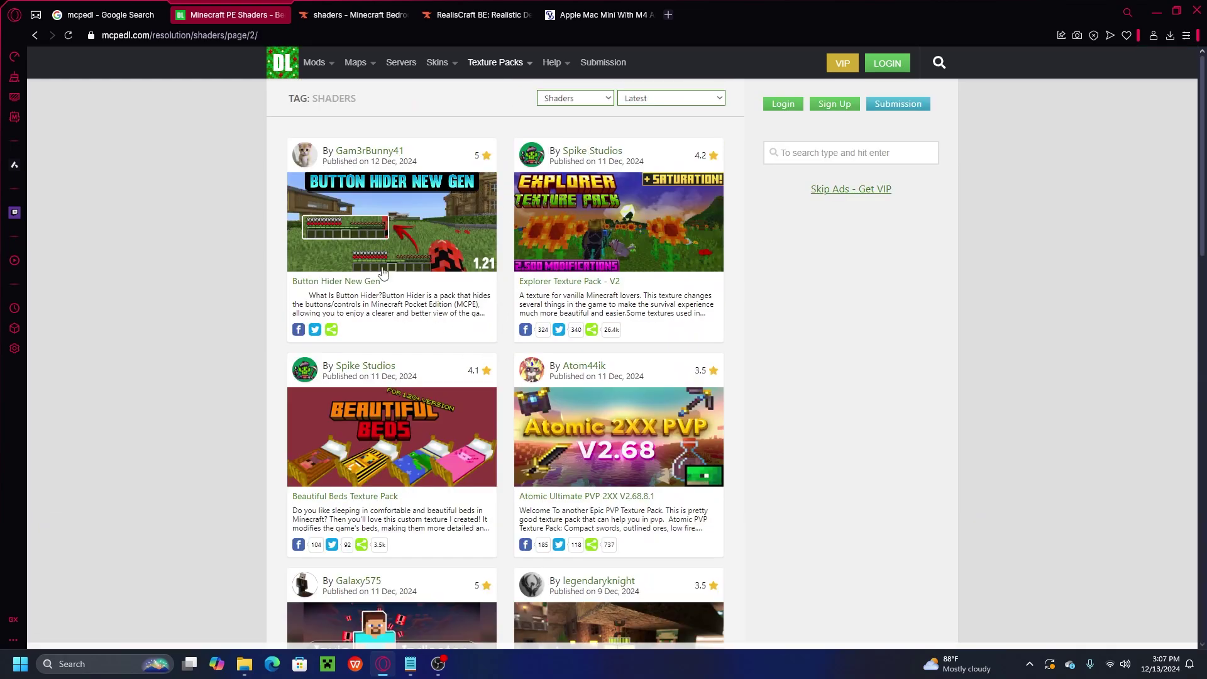
Open the RealisCraft BE: Realistic Default Textures (RTX / DeferredRendering) pack page
scroll(383, 271, "down", 3)
scroll(375, 363, "down", 3)
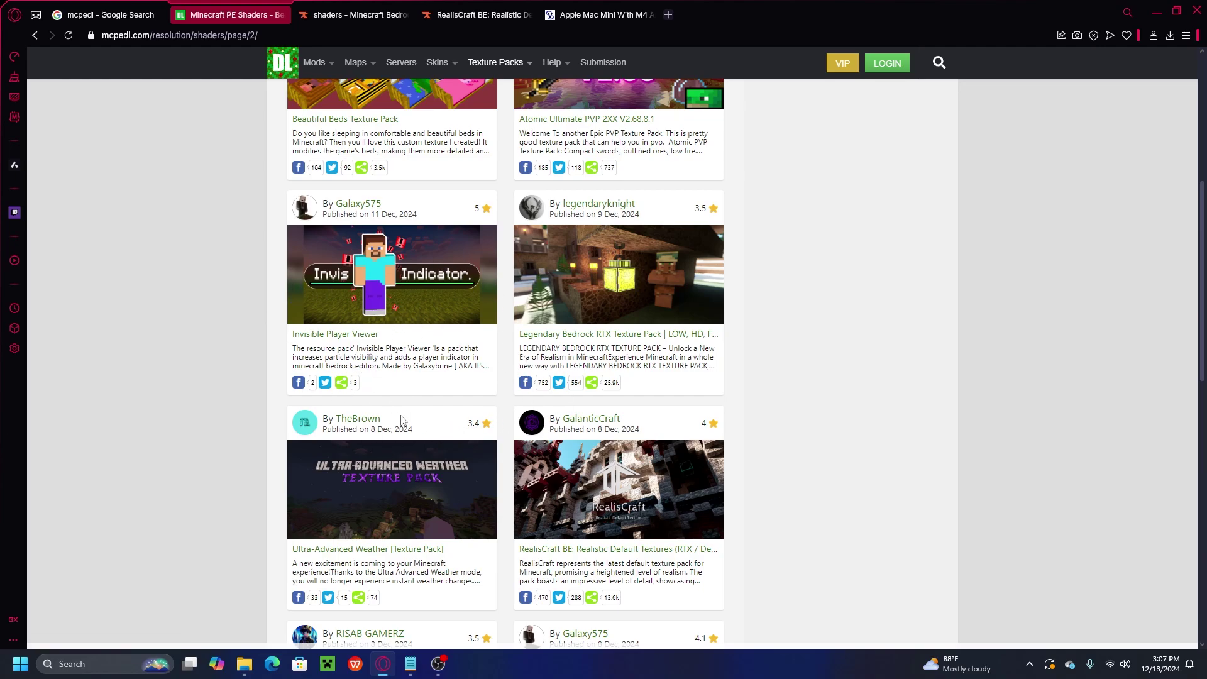
scroll(600, 451, "down", 2)
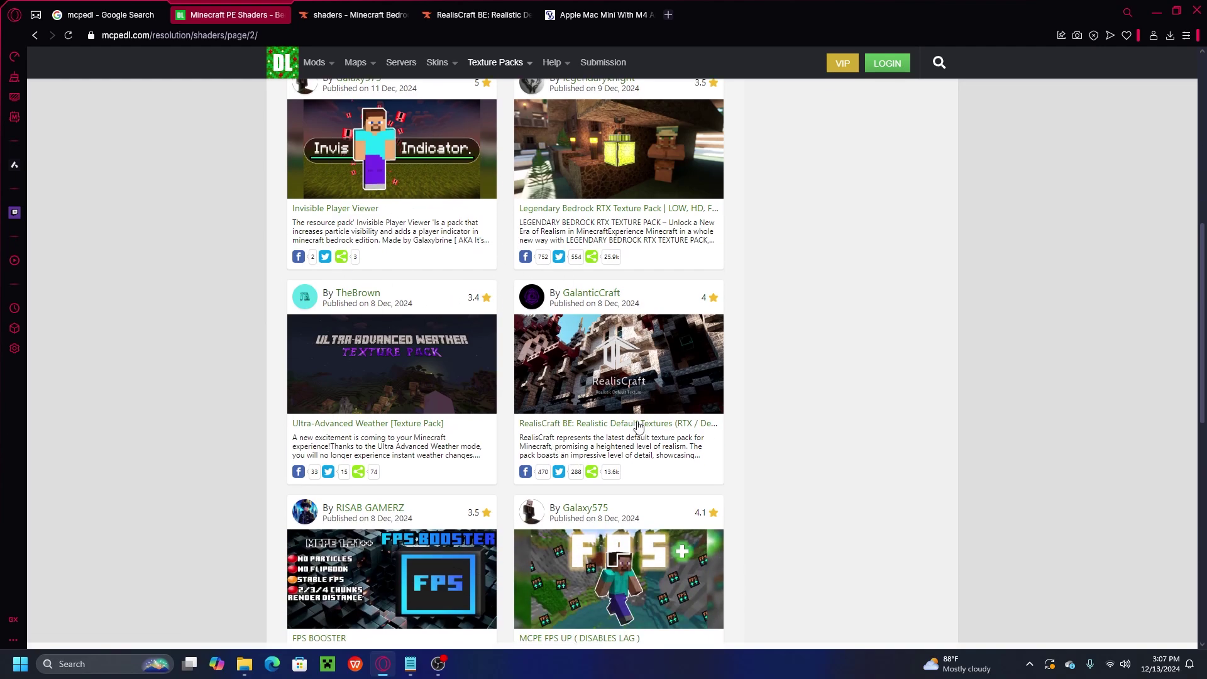
left_click(603, 380)
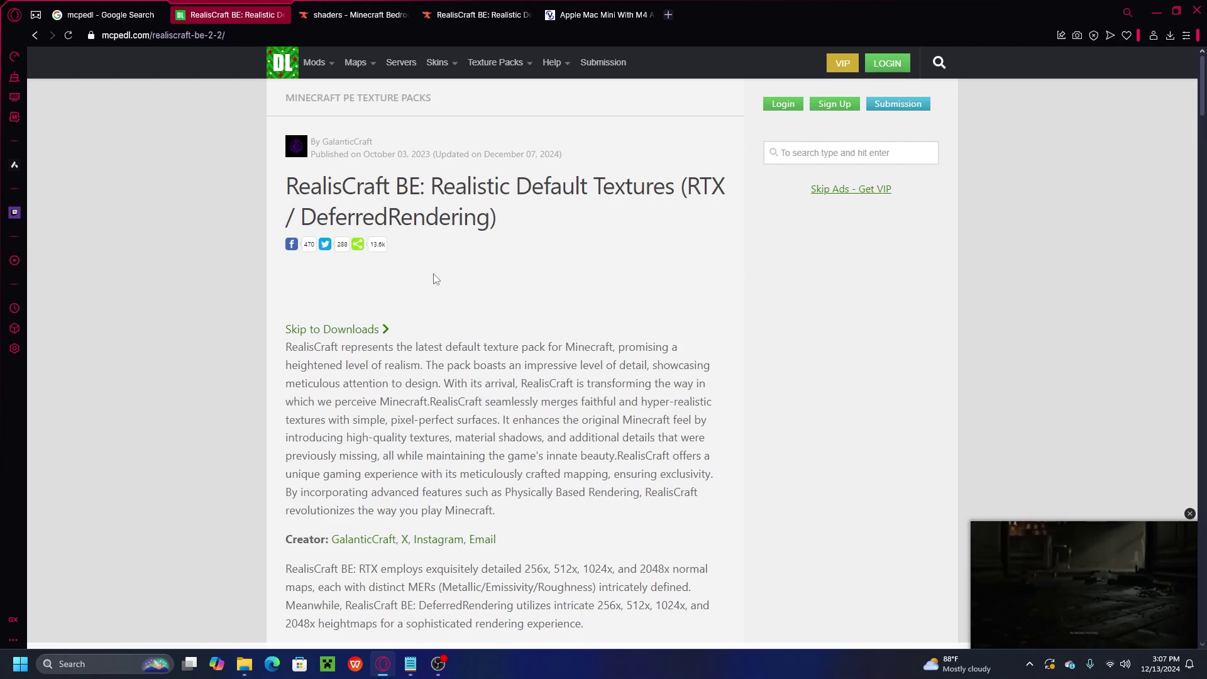
Open the 'RealisCraft BE: RTX (Demo) - Free' link from the Downloads section in a background tab
scroll(327, 288, "down", 20)
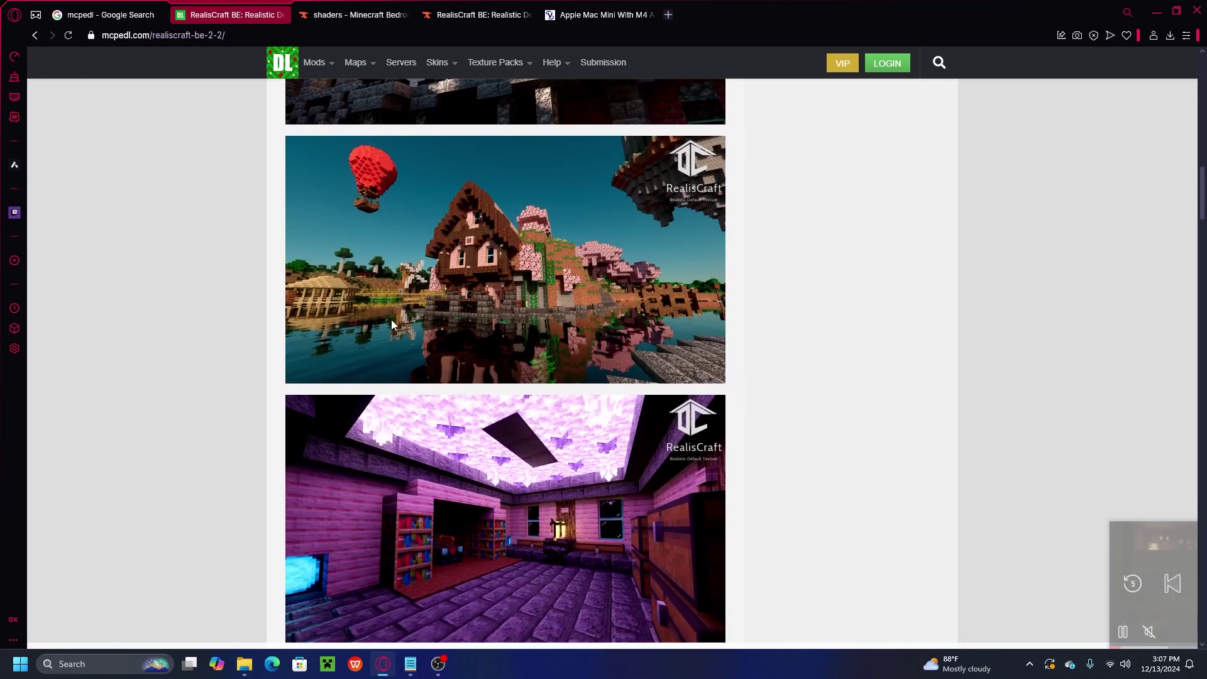
scroll(407, 327, "down", 20)
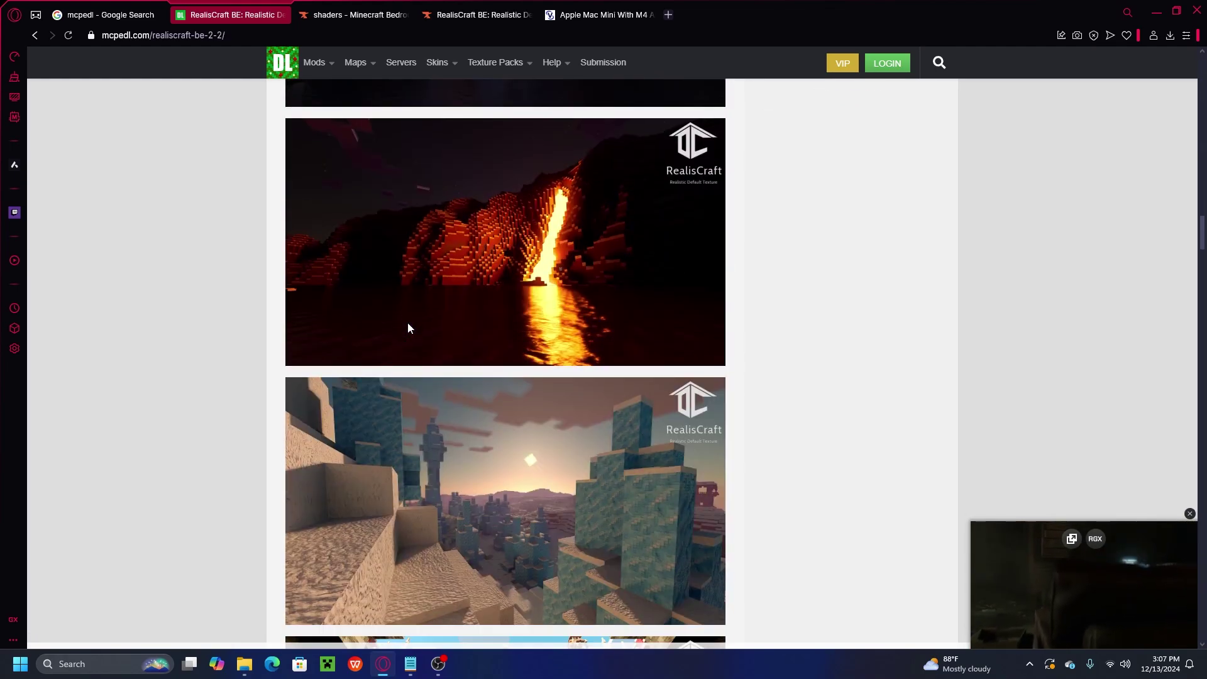
scroll(513, 343, "down", 20)
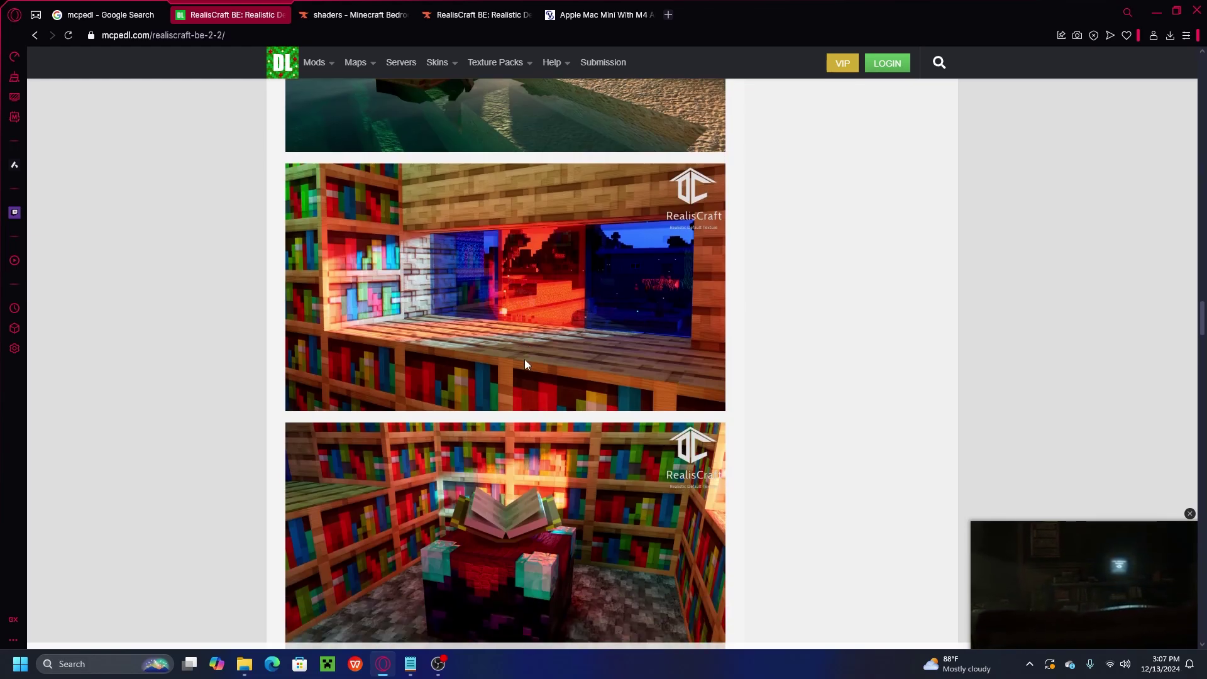
scroll(559, 319, "down", 20)
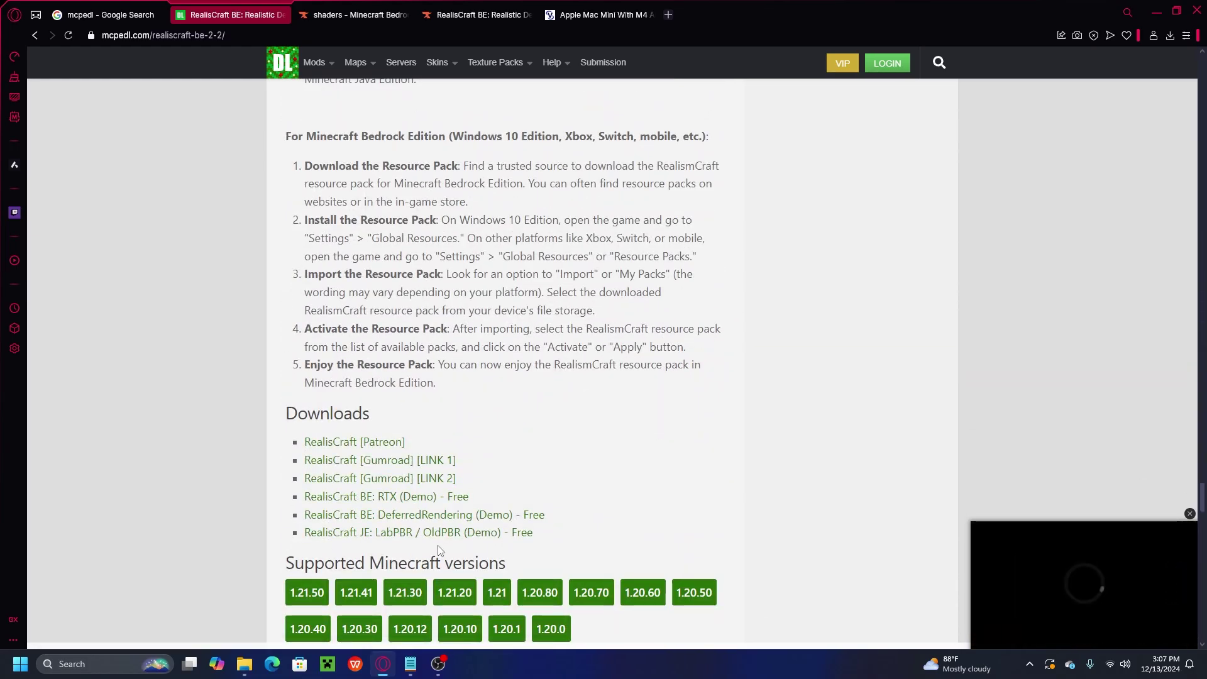
scroll(390, 389, "down", 3)
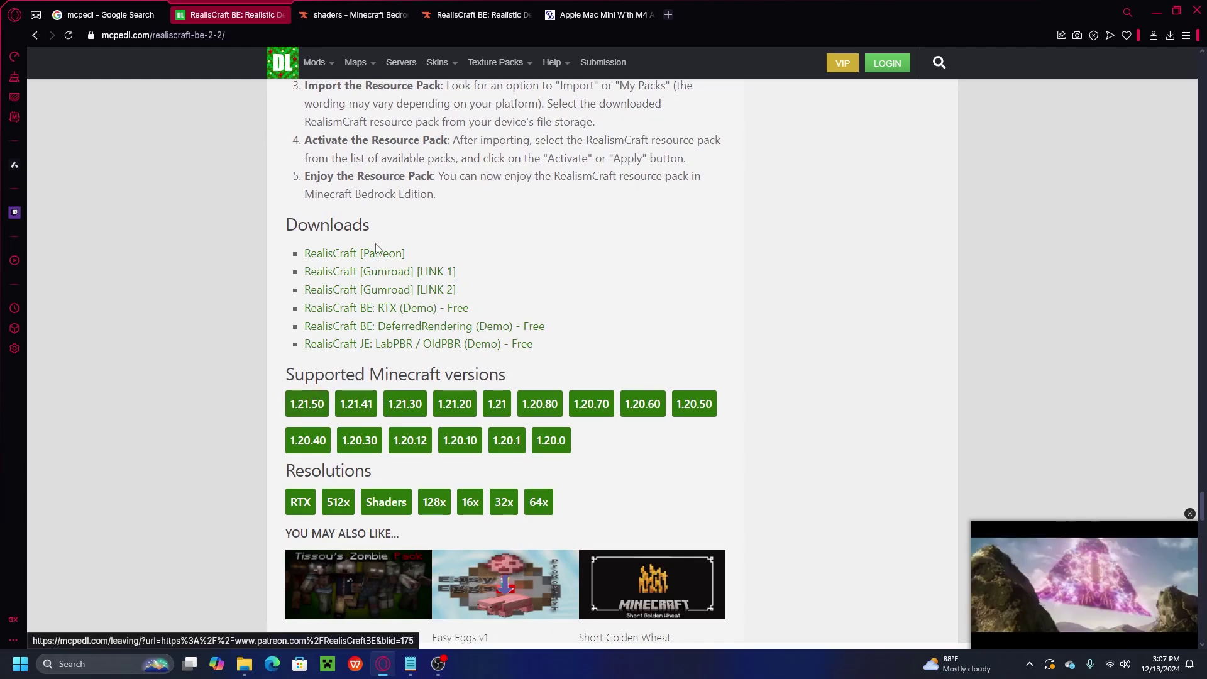
scroll(311, 403, "up", 4)
scroll(312, 350, "down", 5)
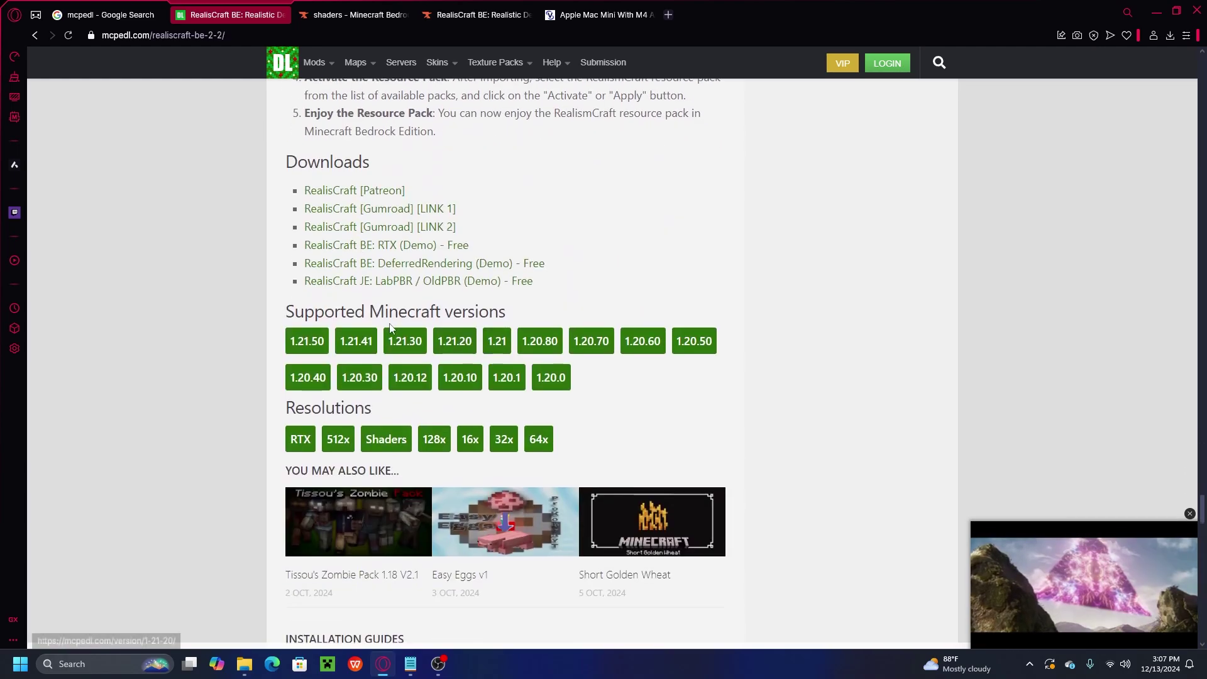
middle_click(321, 347)
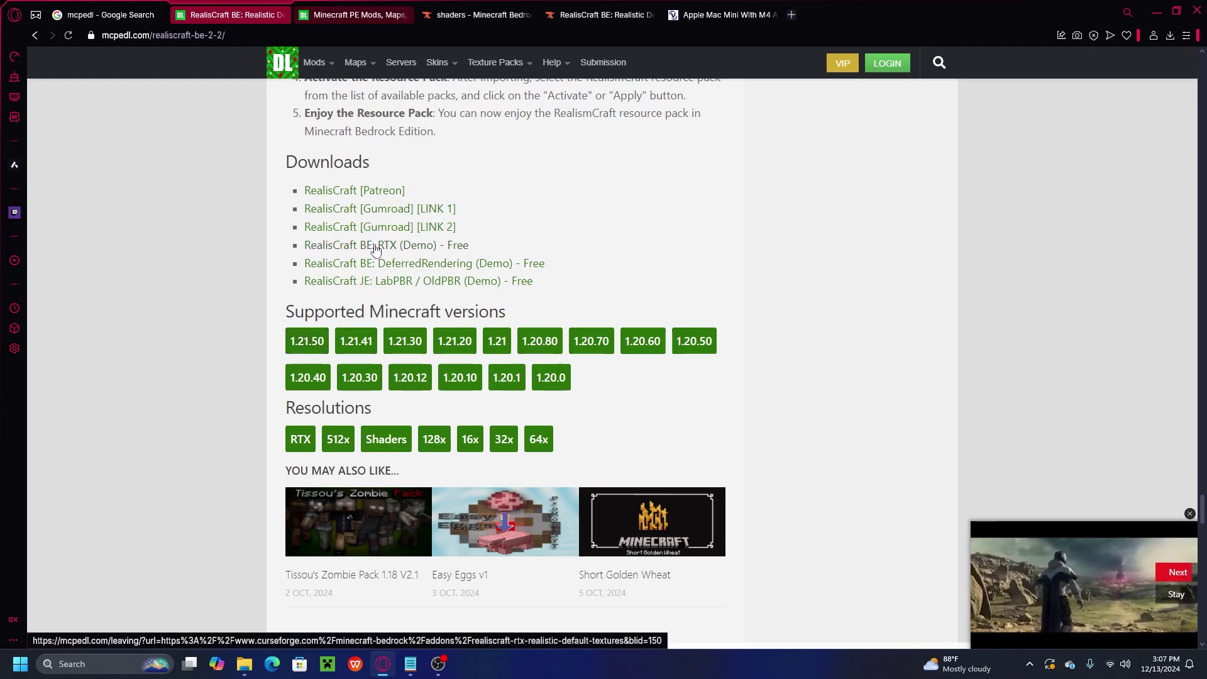
left_click(343, 16)
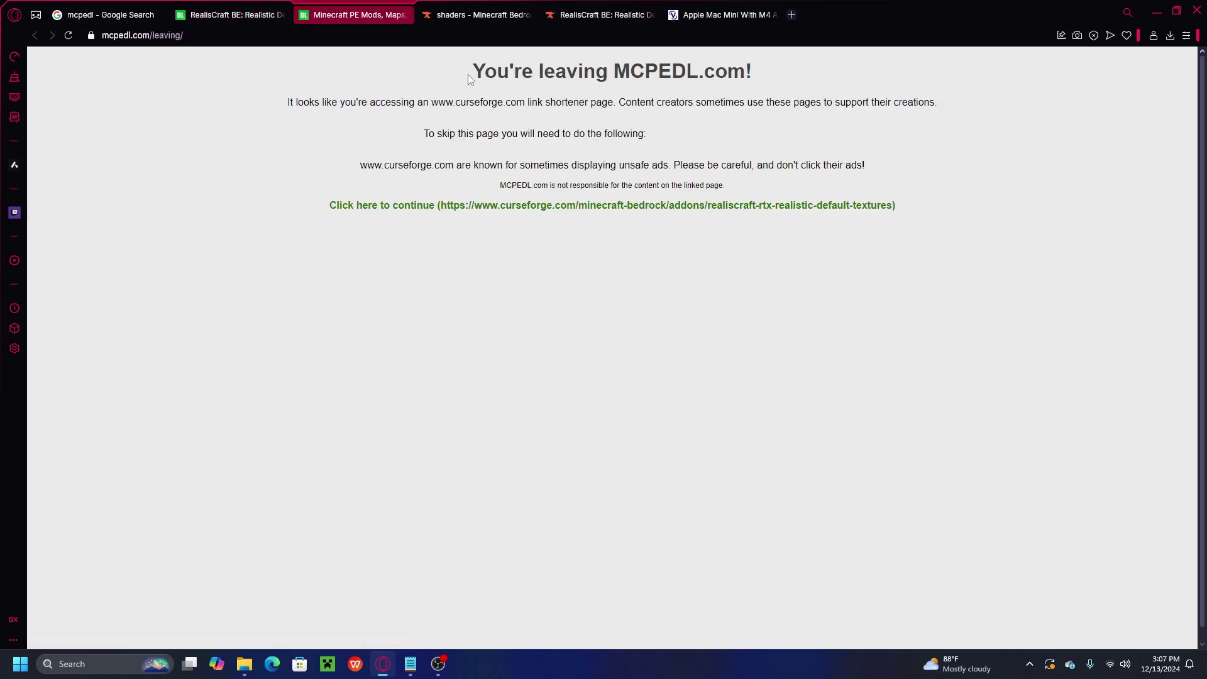
left_click(558, 208)
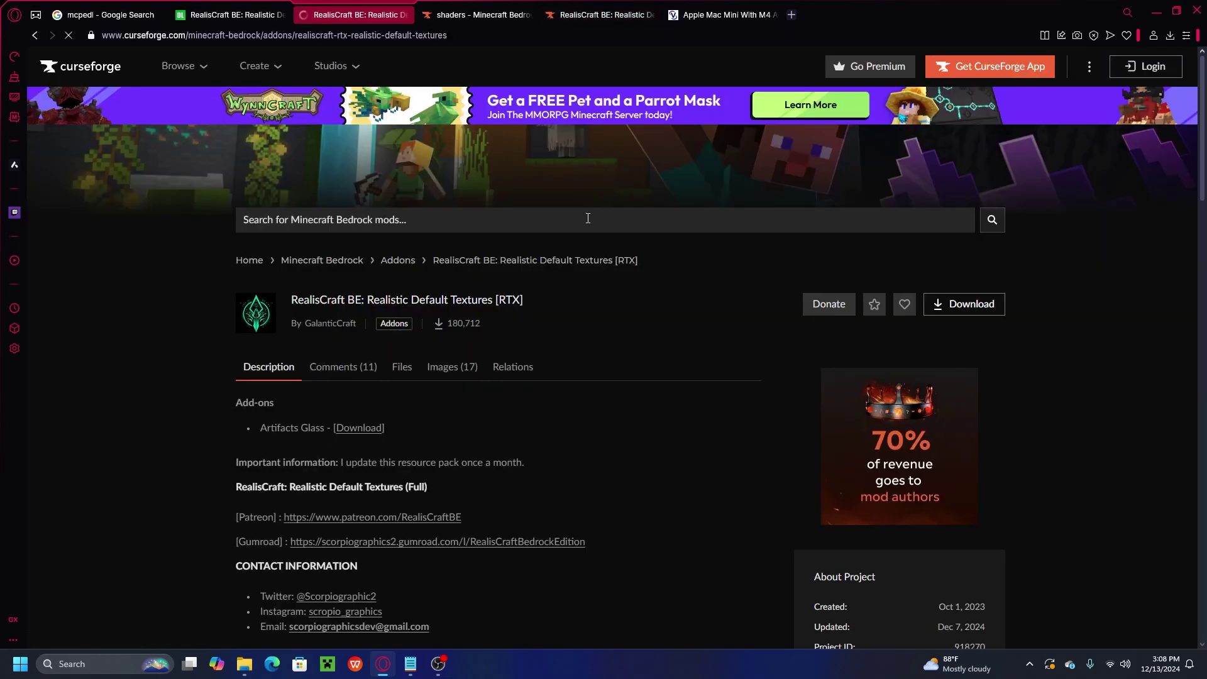
scroll(591, 283, "down", 4)
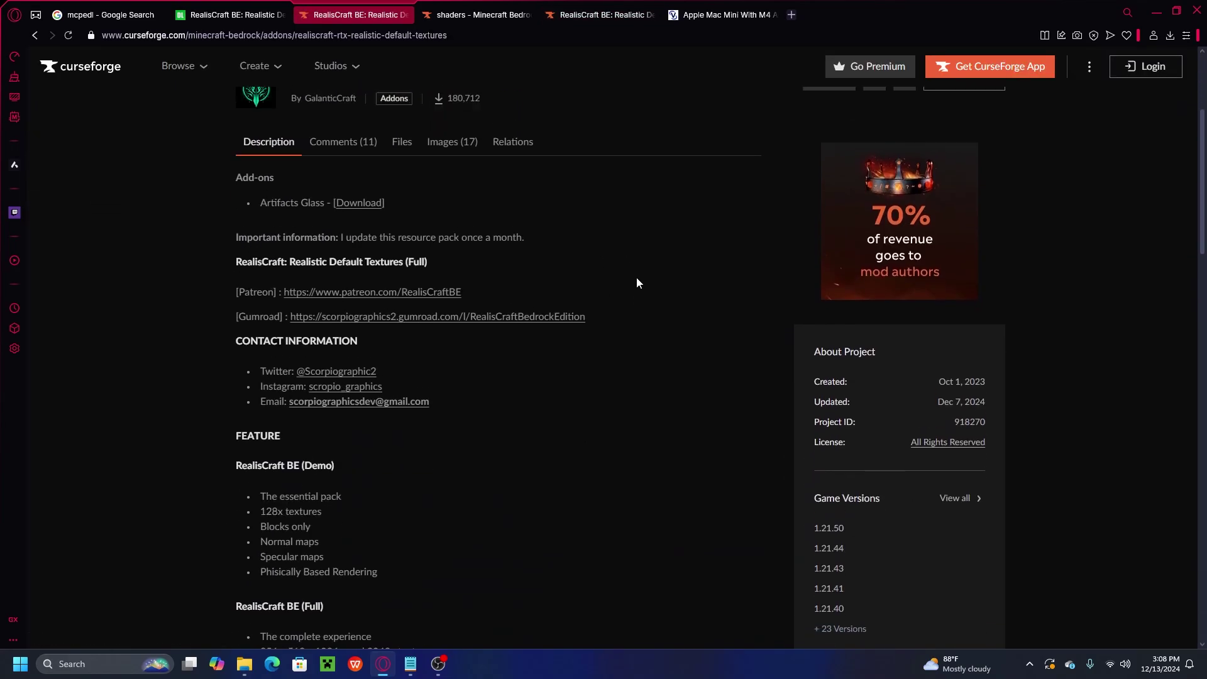
scroll(463, 338, "up", 4)
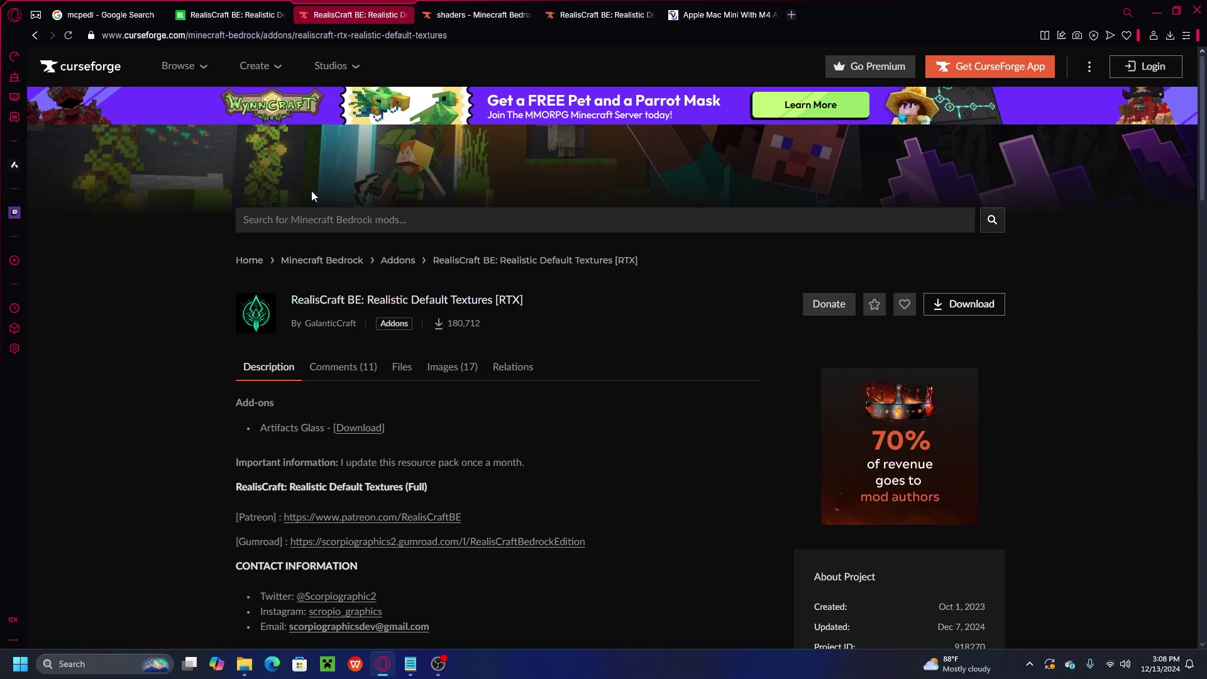
left_click(251, 15)
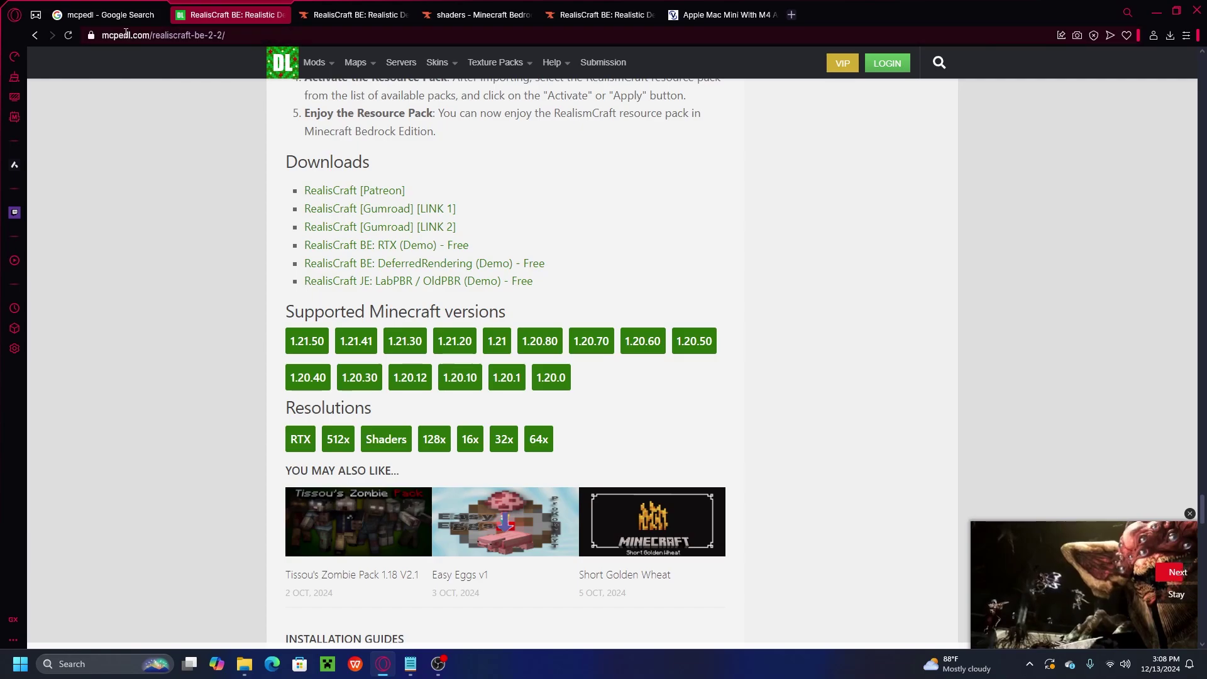
key("ctrl+Tab")
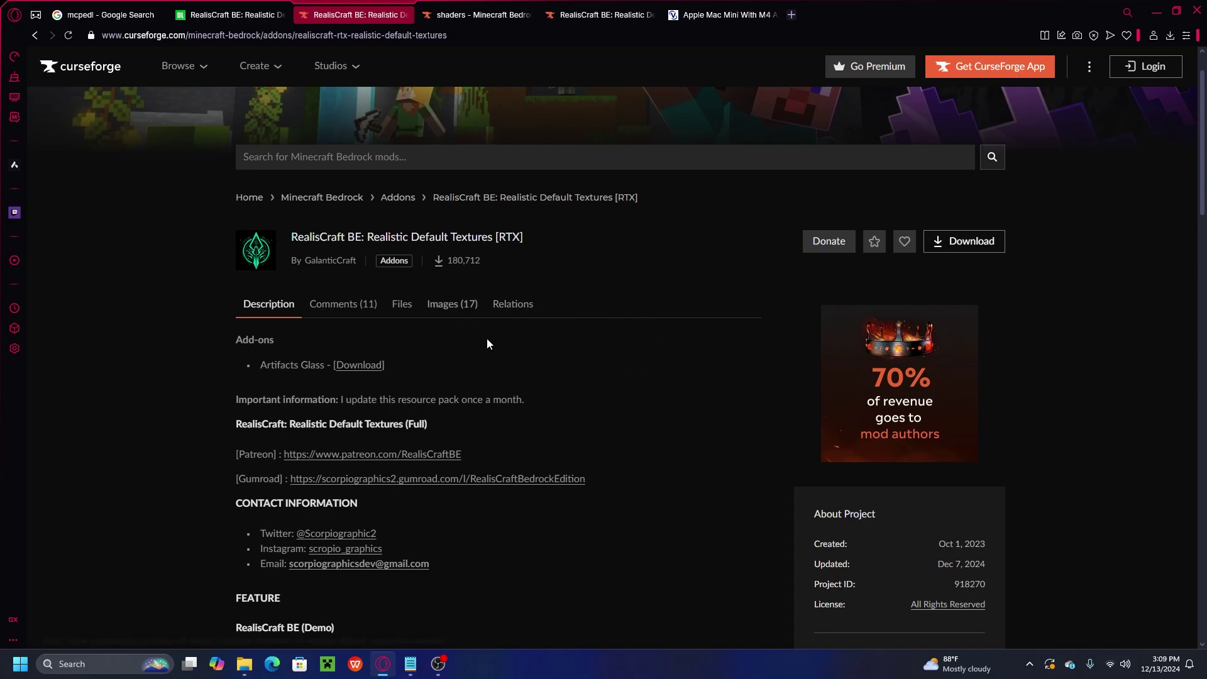
scroll(661, 365, "down", 5)
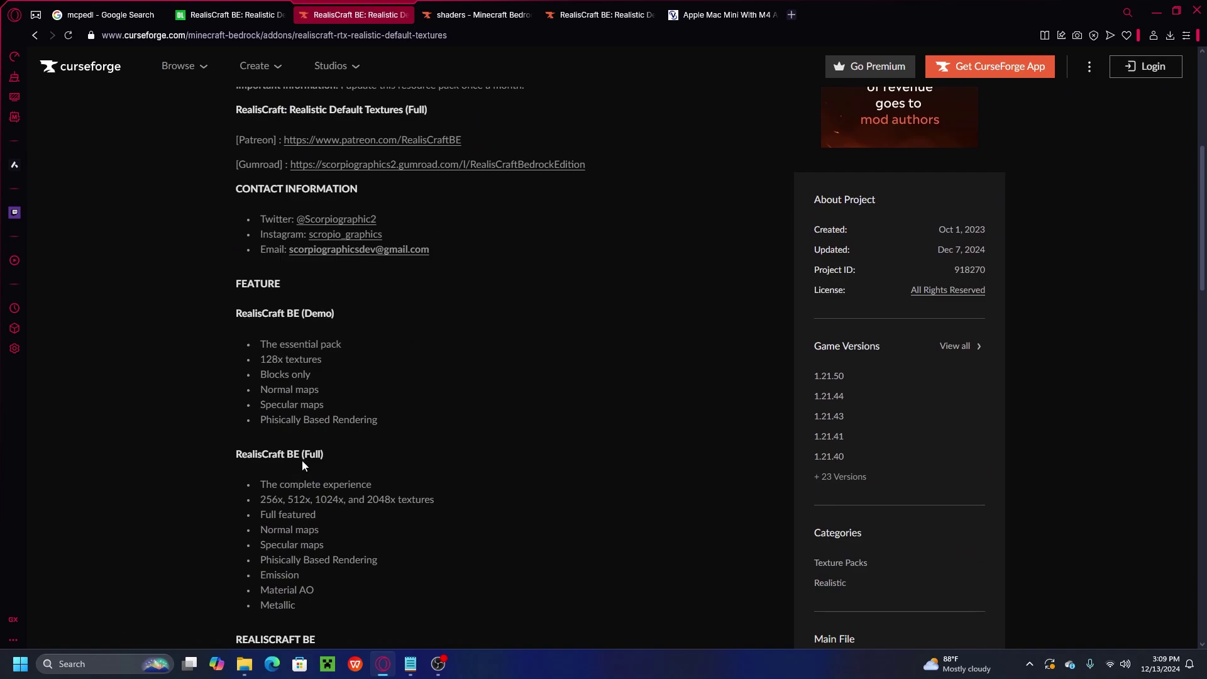
scroll(371, 354, "up", 5)
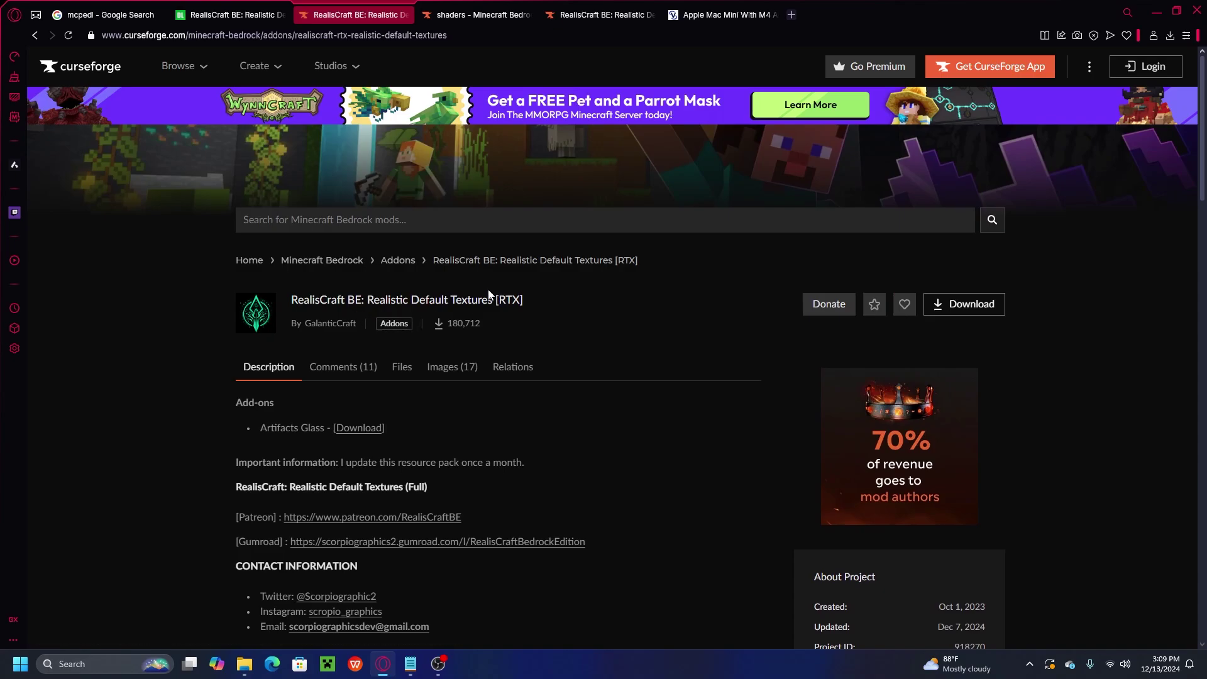
scroll(366, 336, "down", 5)
scroll(306, 409, "up", 1)
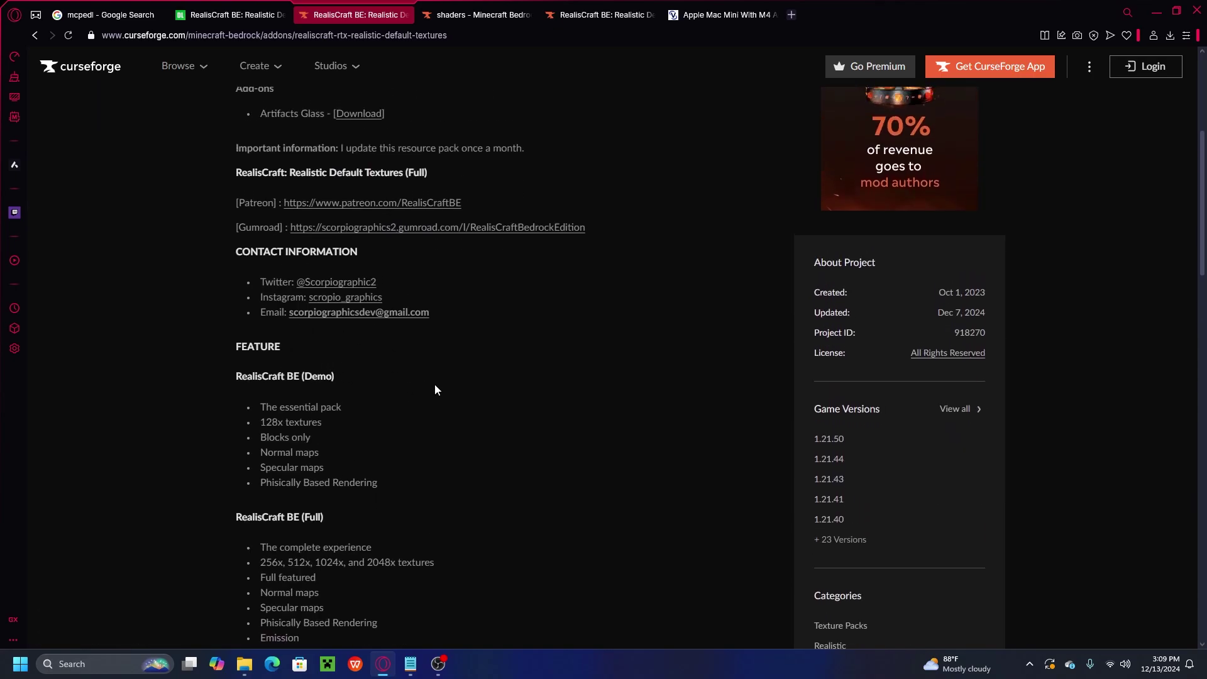
scroll(773, 319, "up", 5)
scroll(598, 329, "down", 6)
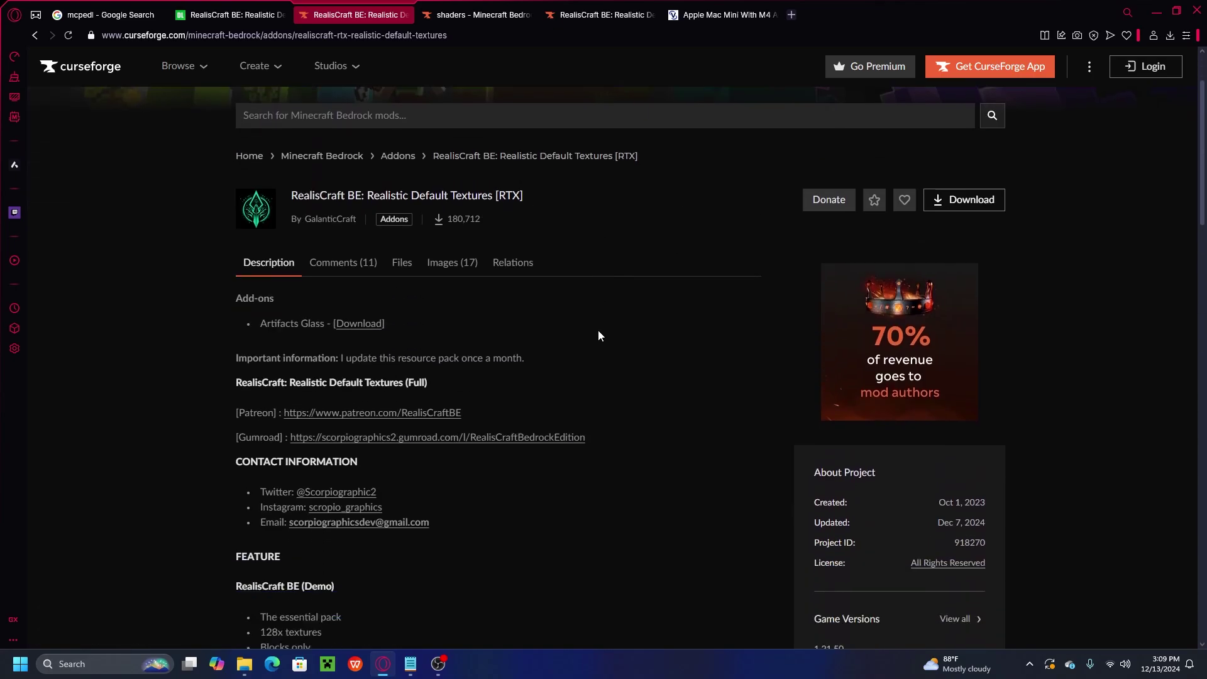
scroll(842, 433, "down", 4)
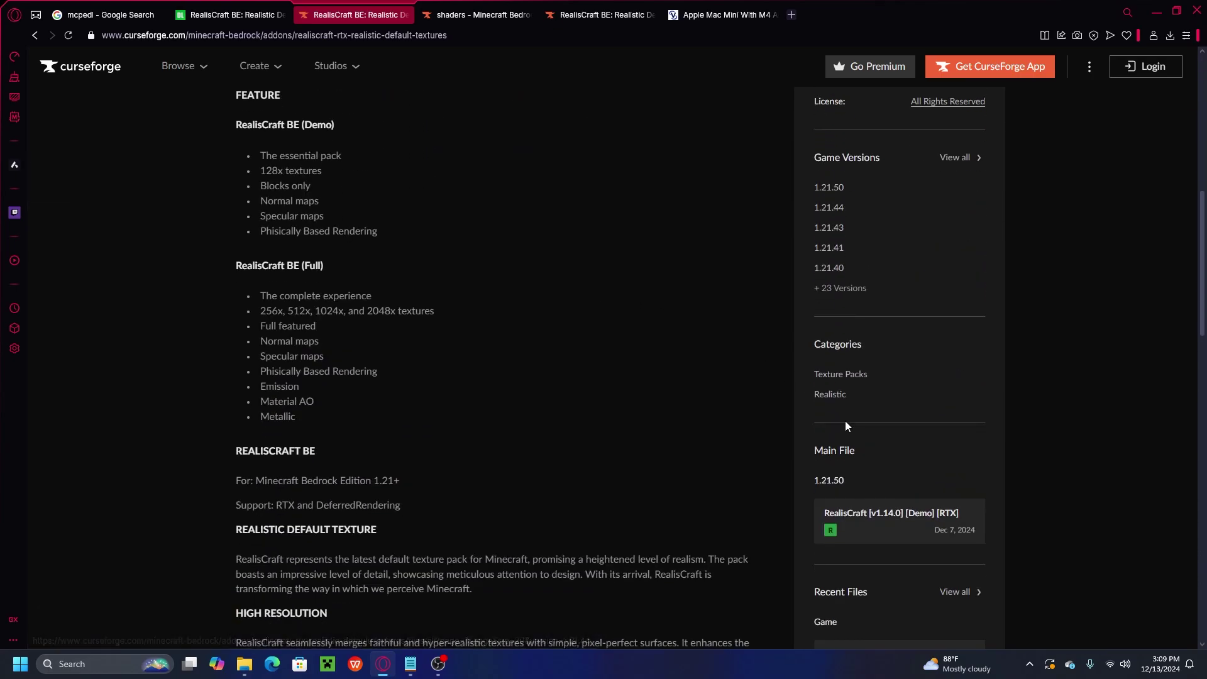
left_click(886, 523)
Download the RealisCraft v1.14.0 Demo RTX main file and open the .mcpack to launch Minecraft
left_click(738, 445)
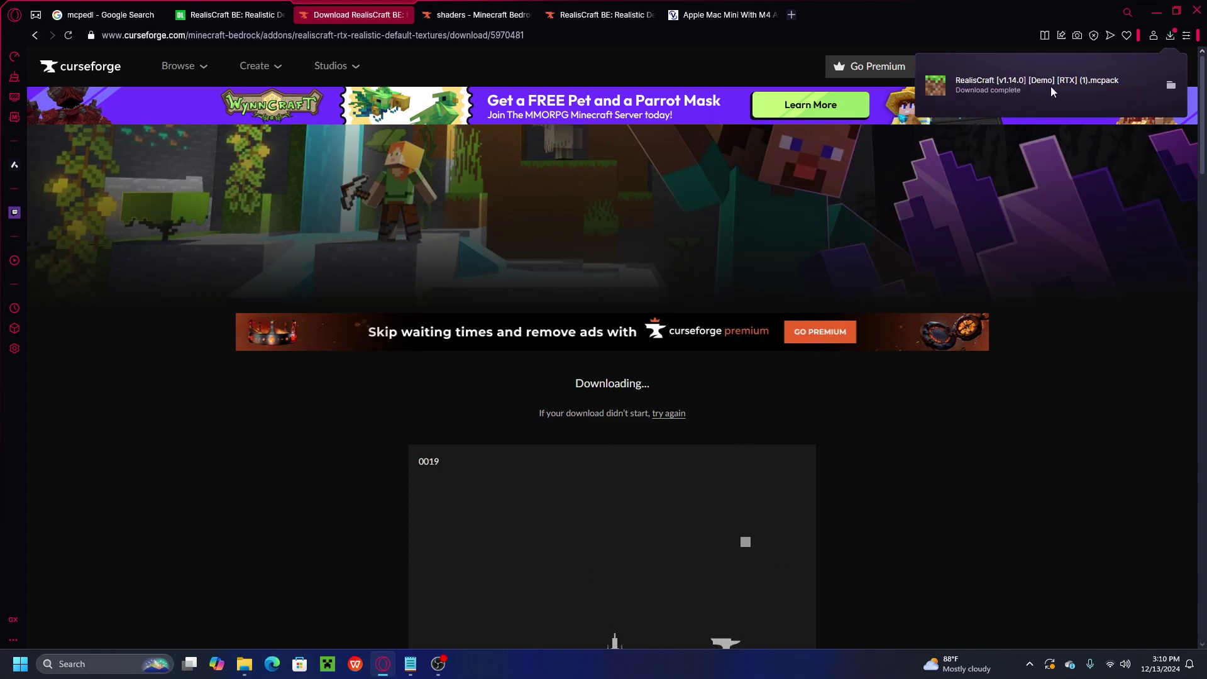
left_click(1003, 92)
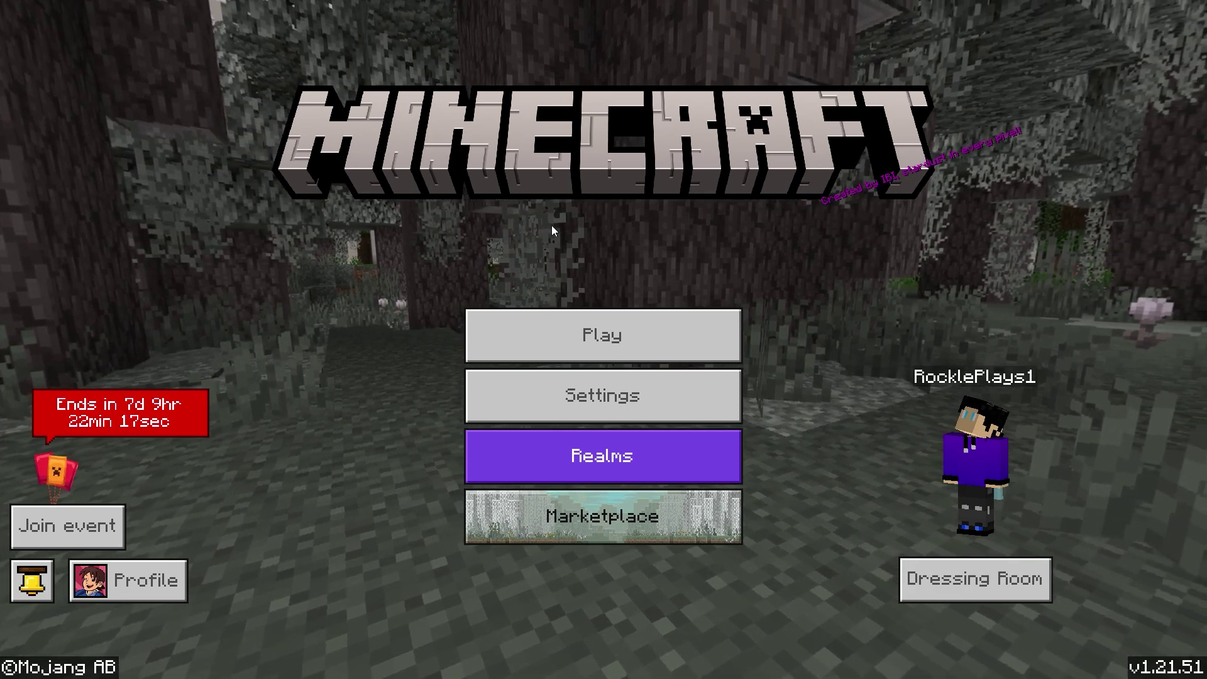
In Settings > Global Resources, make RealisCraft [v1.14.0] [Demo] [RTX] active, then return to the main menu
left_click(612, 399)
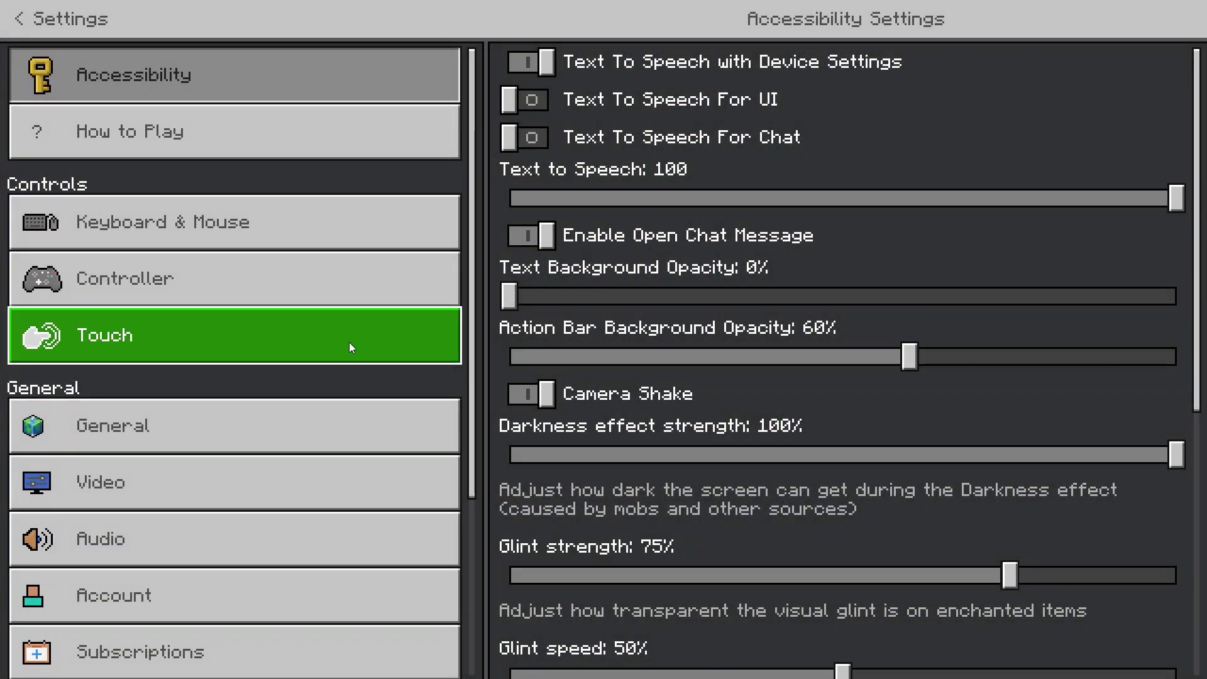
scroll(251, 358, "down", 3)
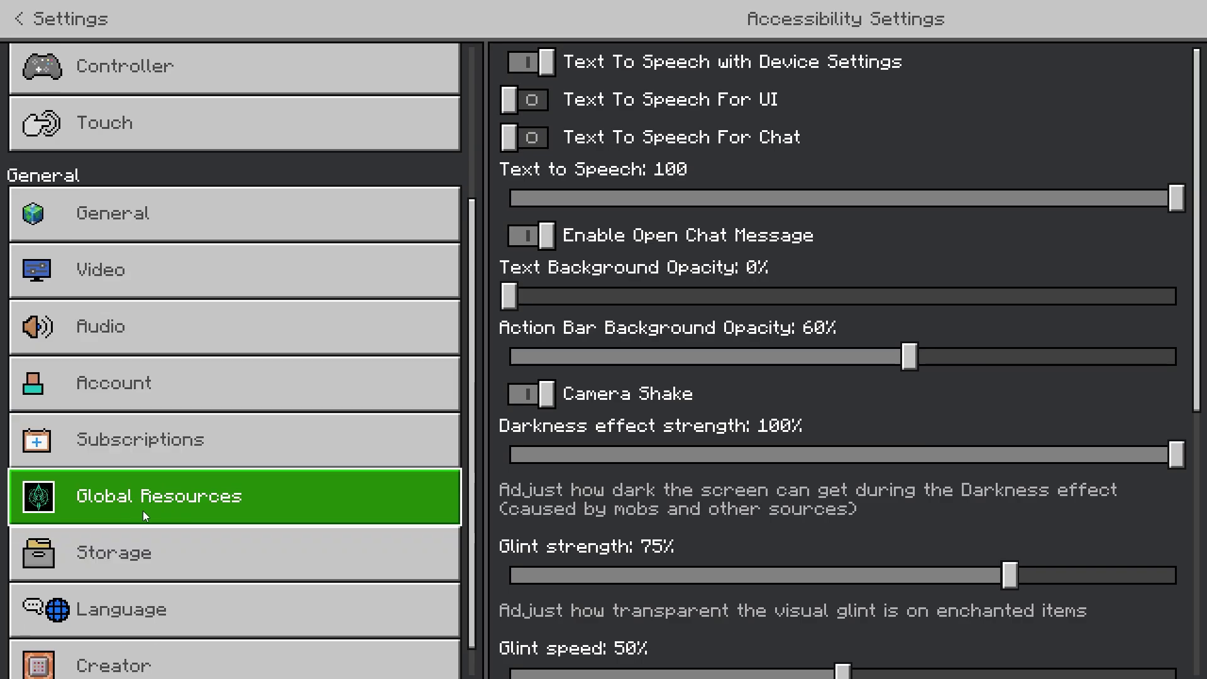
left_click(169, 500)
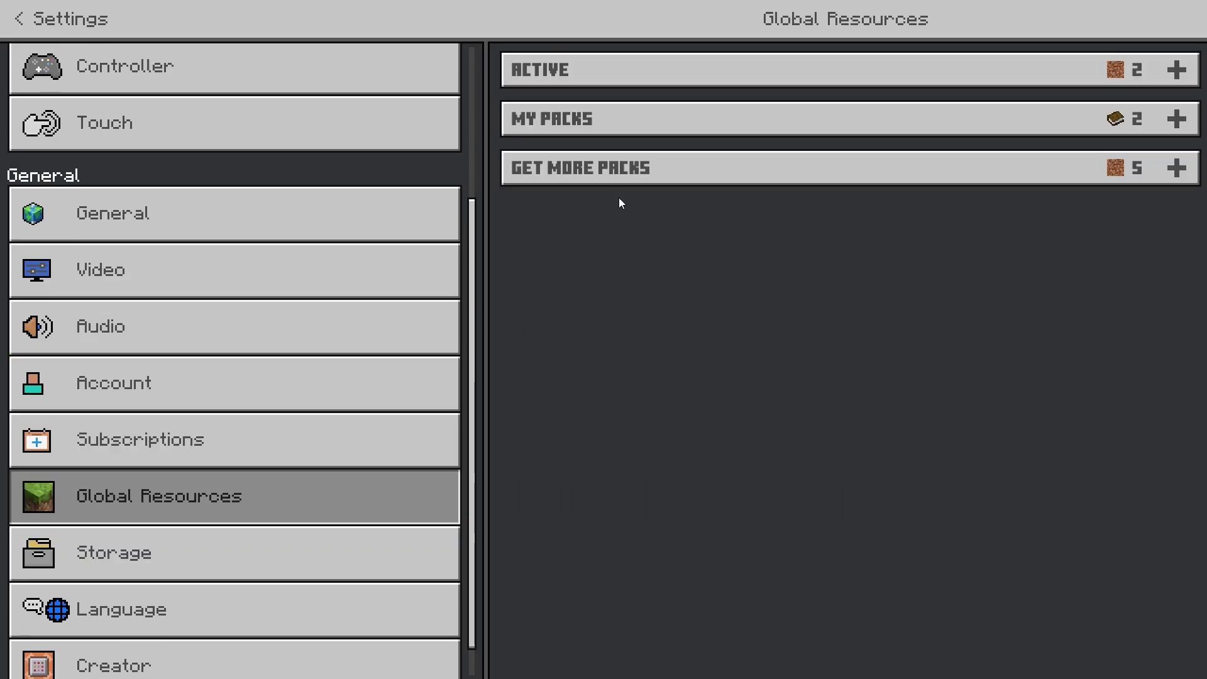
left_click(567, 125)
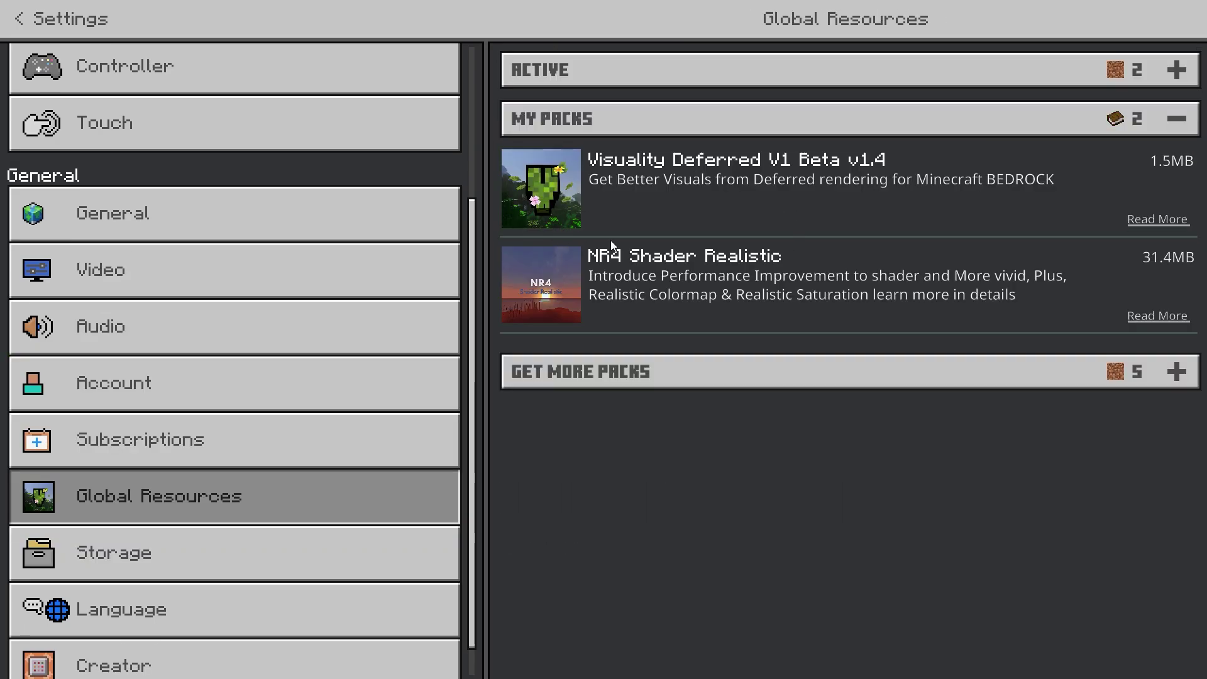
left_click(550, 223)
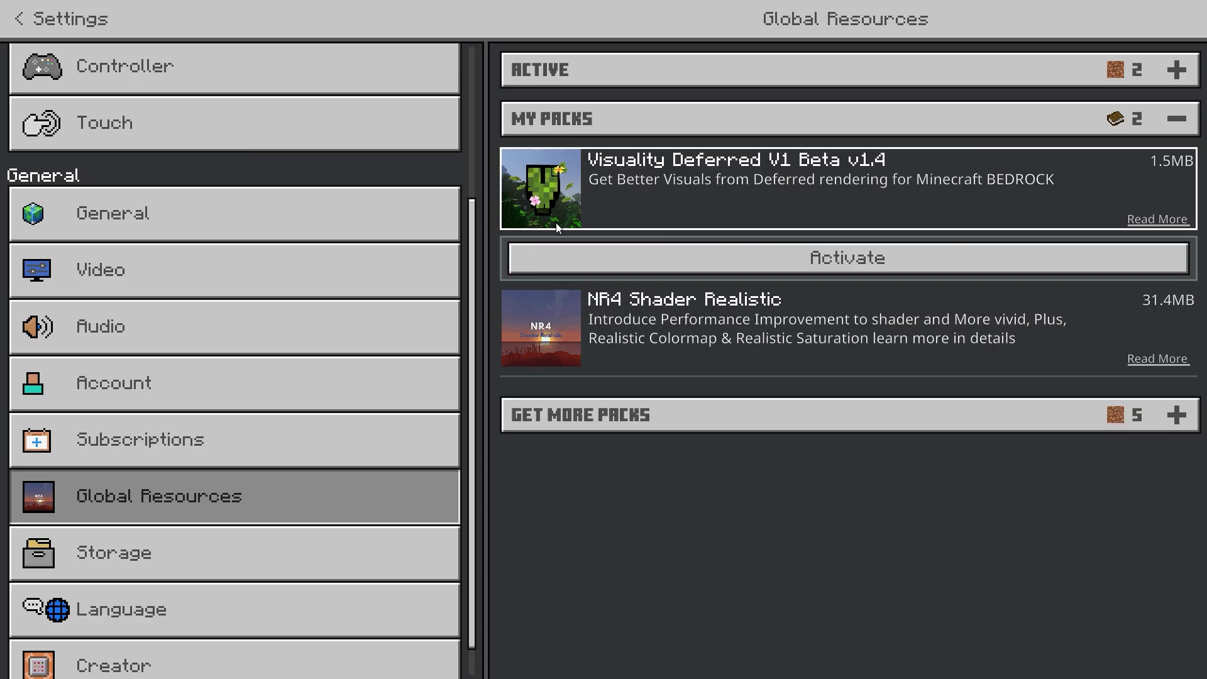
left_click(582, 63)
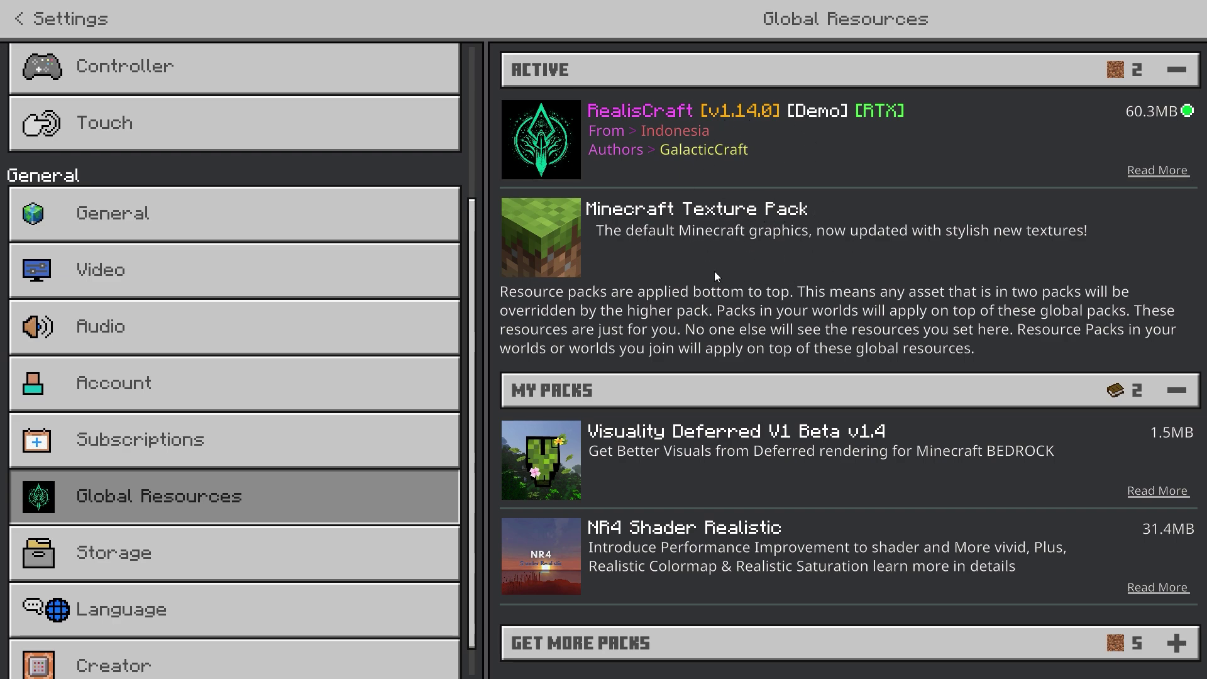
left_click(29, 22)
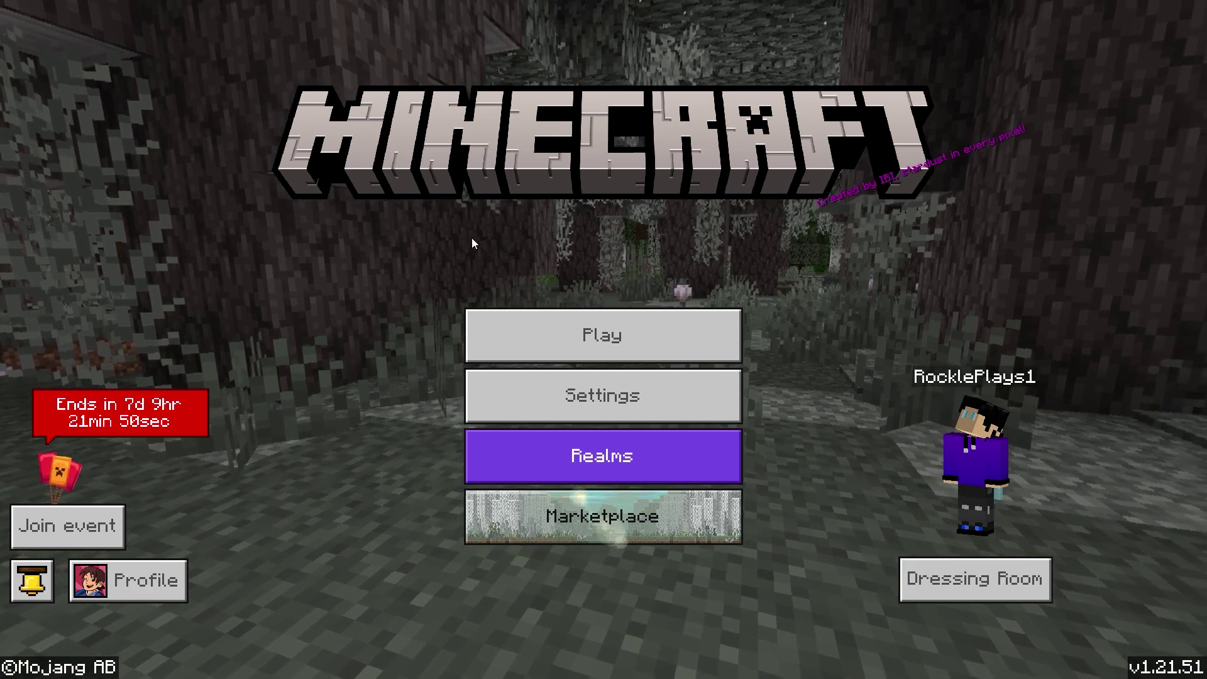
Load a Creative world and walk through the forest to show the RealisCraft textures
left_click(635, 353)
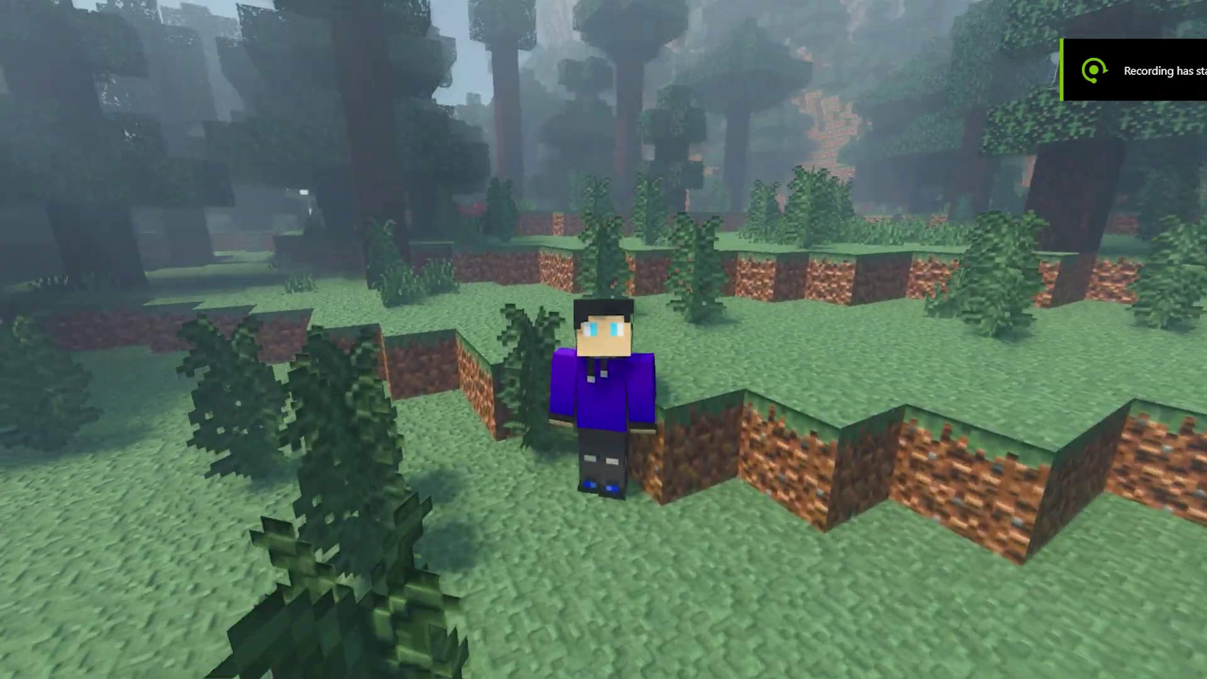
key("w")
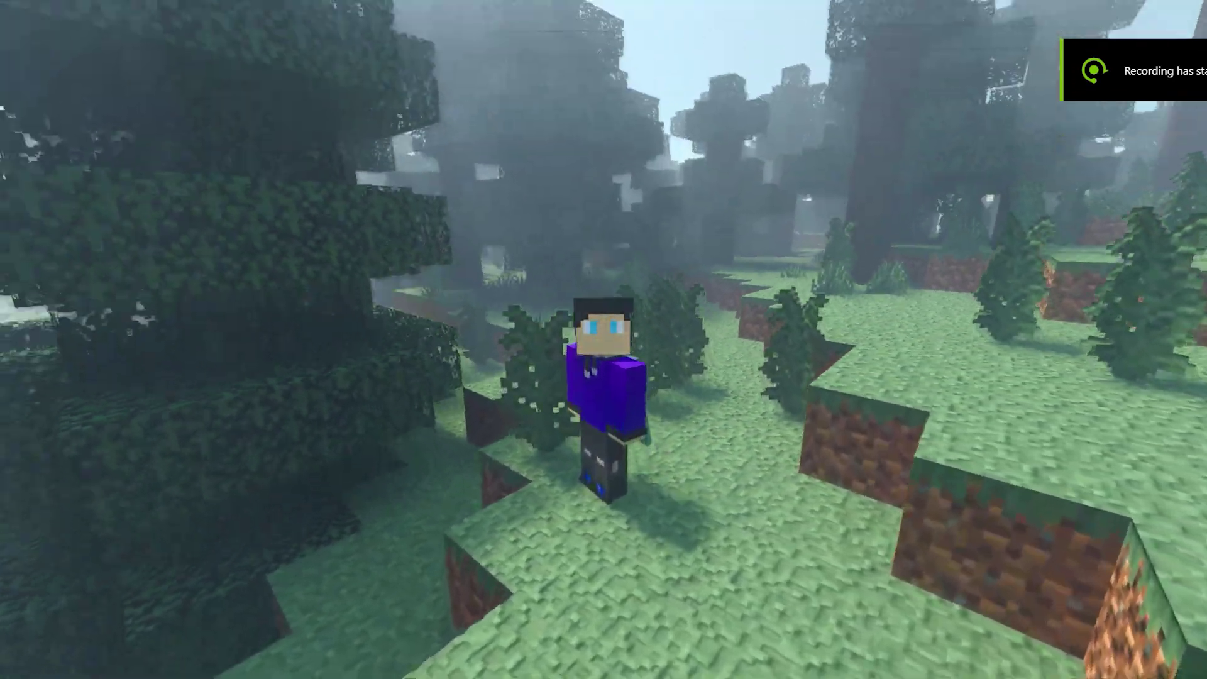